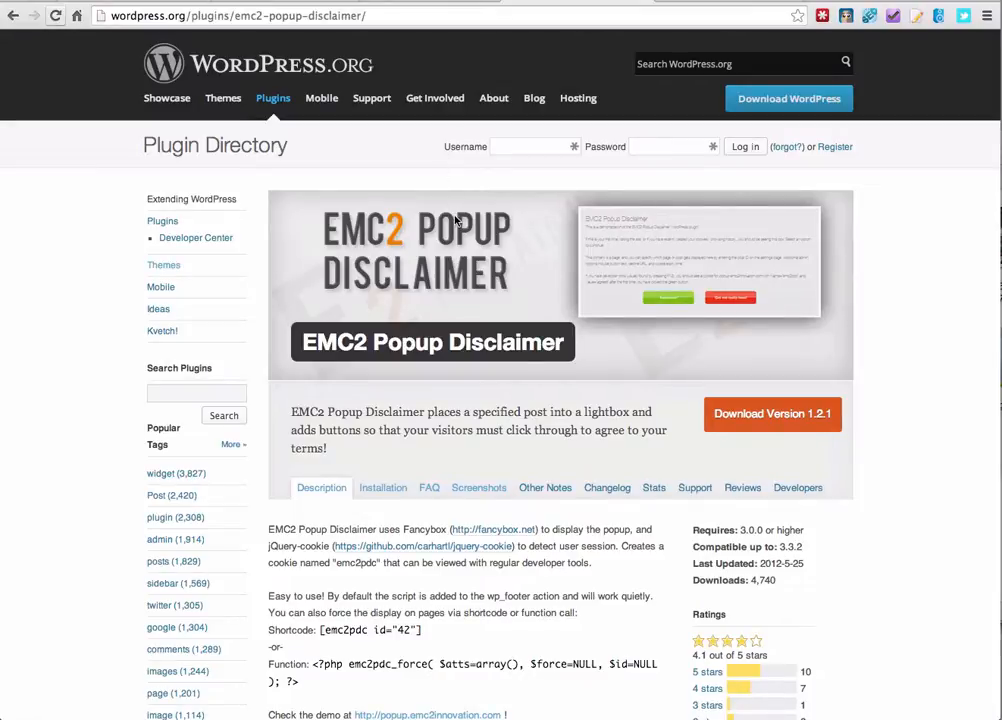
Search for the EMC2 Popup Disclaimer plugin from the add-plugin page of the bandannonce.net WordPress admin
click(432, 2)
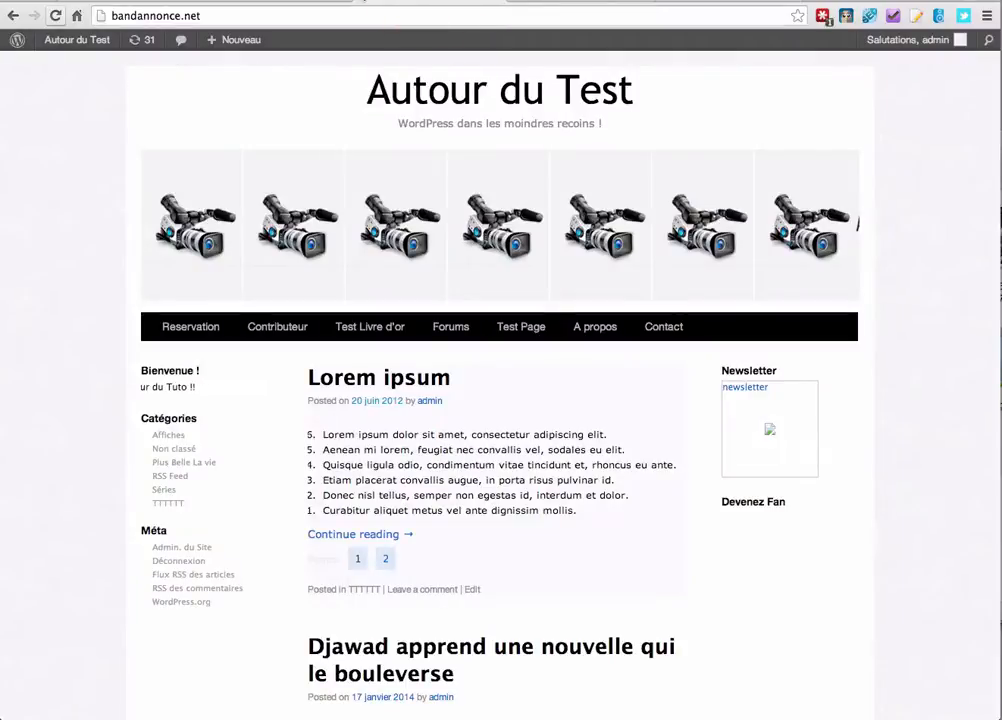
mouse_move(74, 38)
click(101, 62)
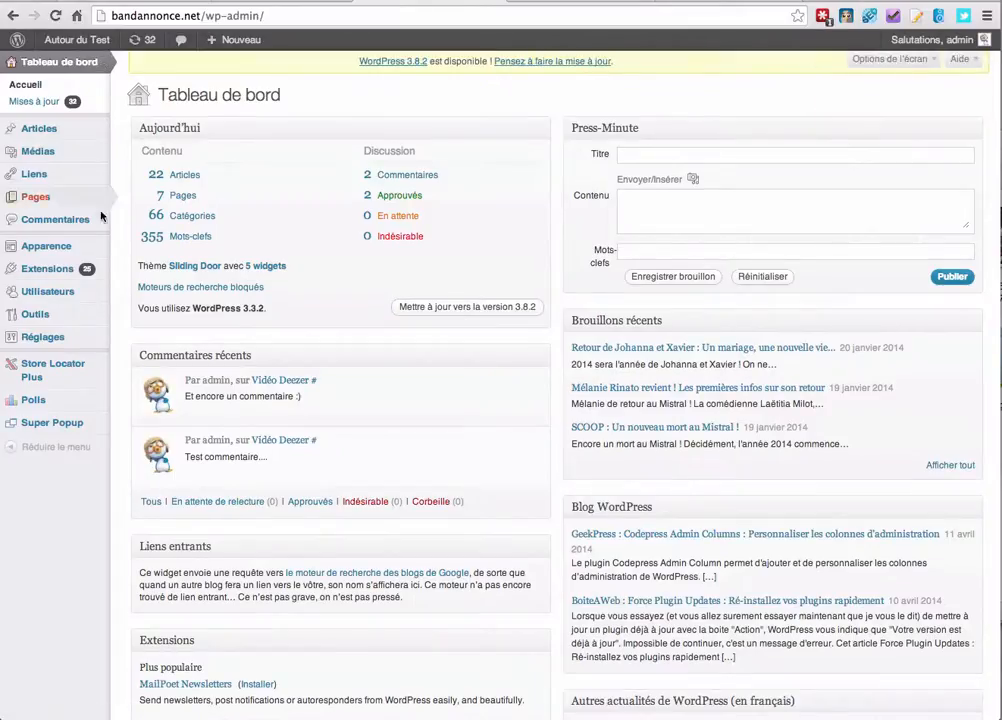
mouse_move(89, 268)
click(150, 287)
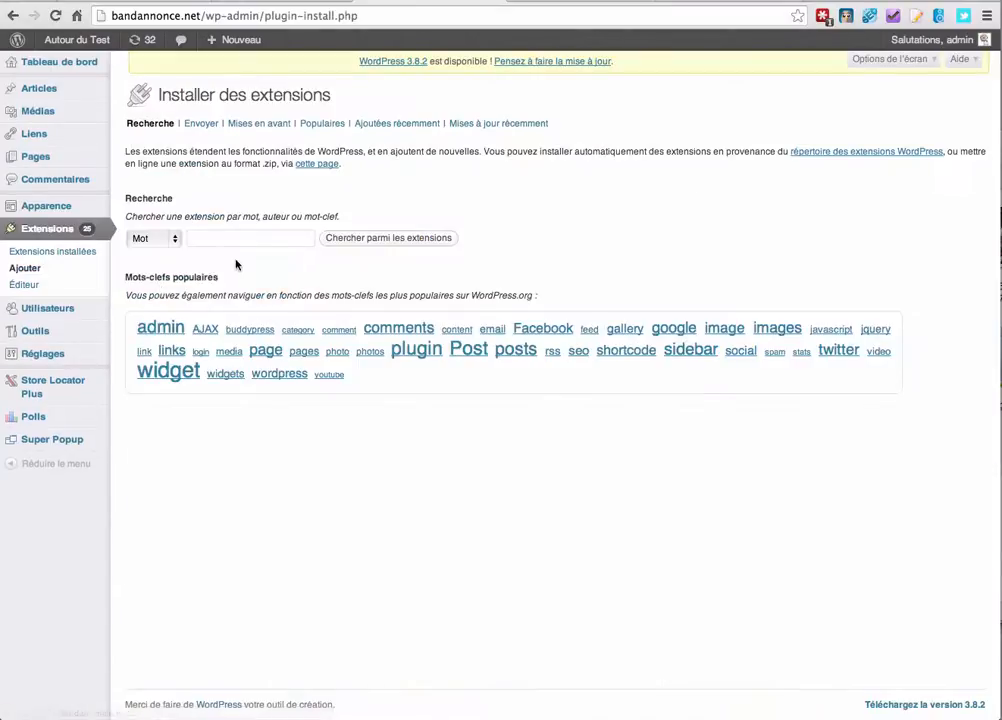
click(228, 237)
text(EMC2 Popup Disclaimer)
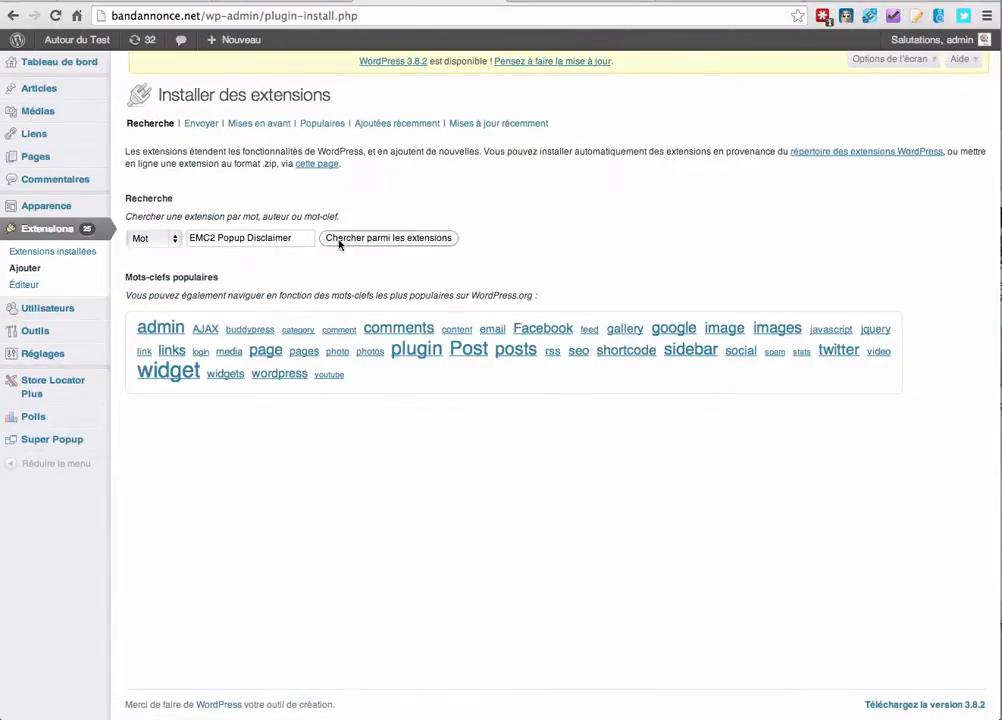
click(370, 241)
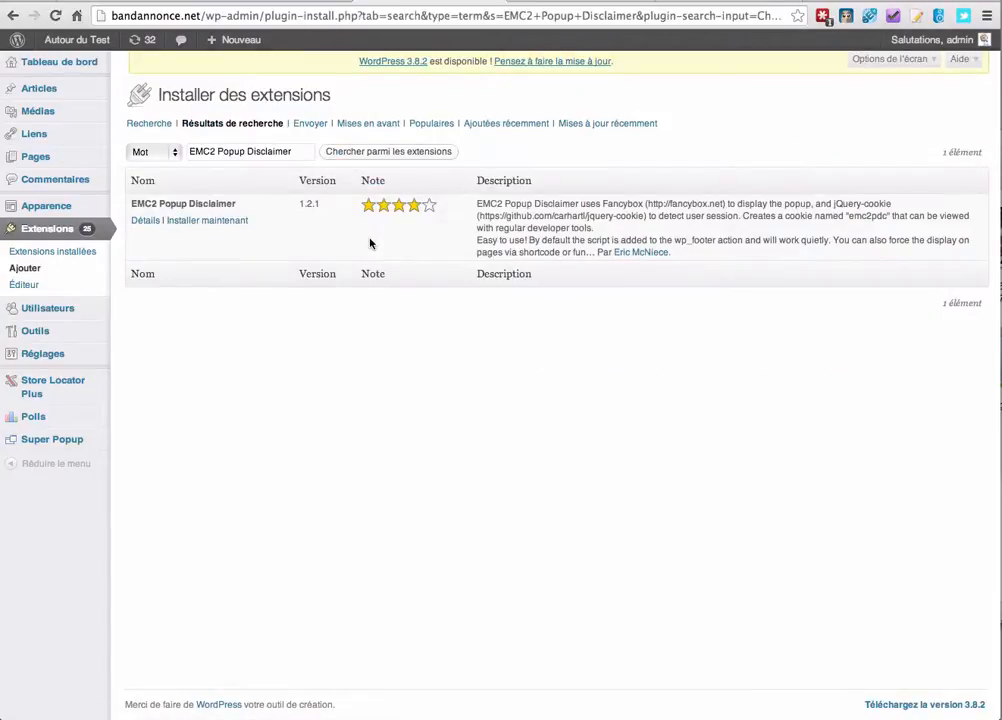
Install and activate the EMC2 Popup Disclaimer plugin, and open its settings page
click(195, 223)
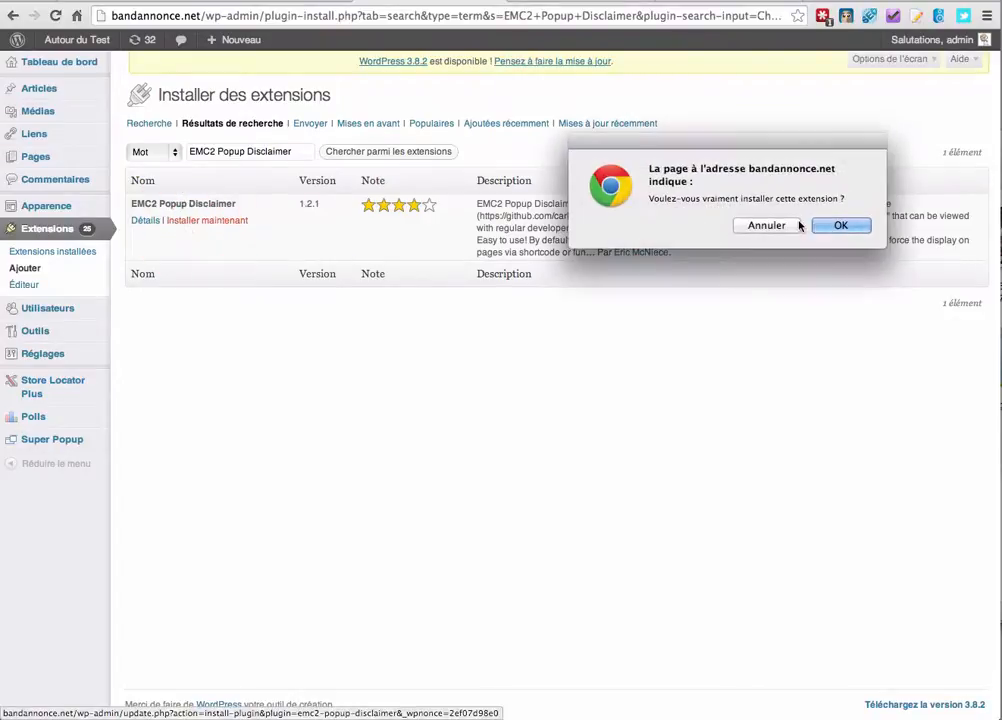
click(838, 226)
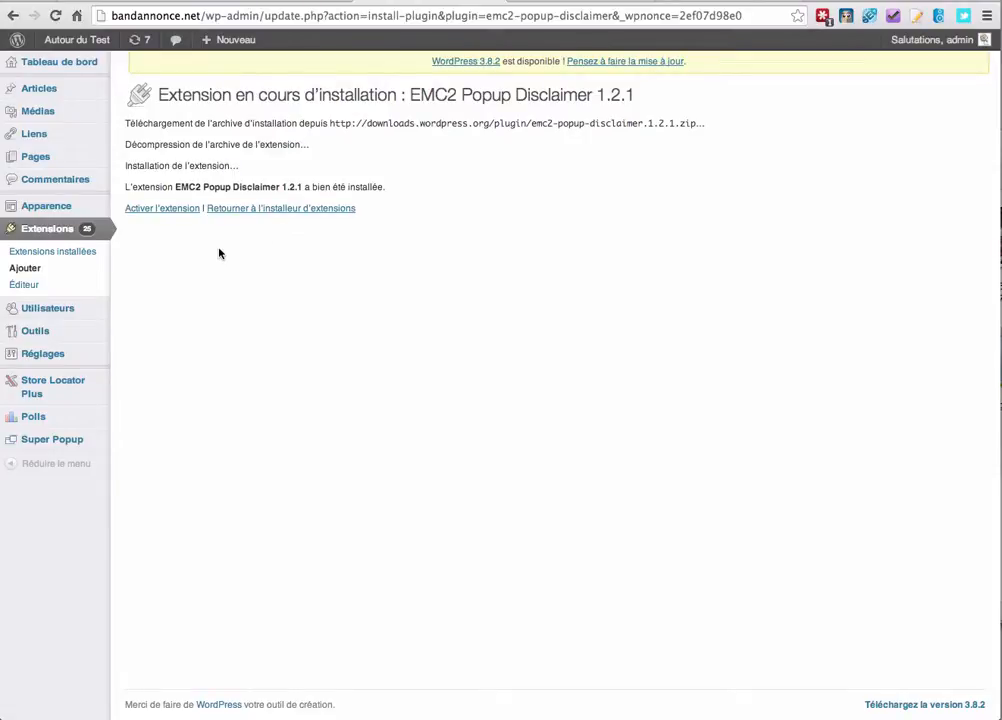
click(155, 212)
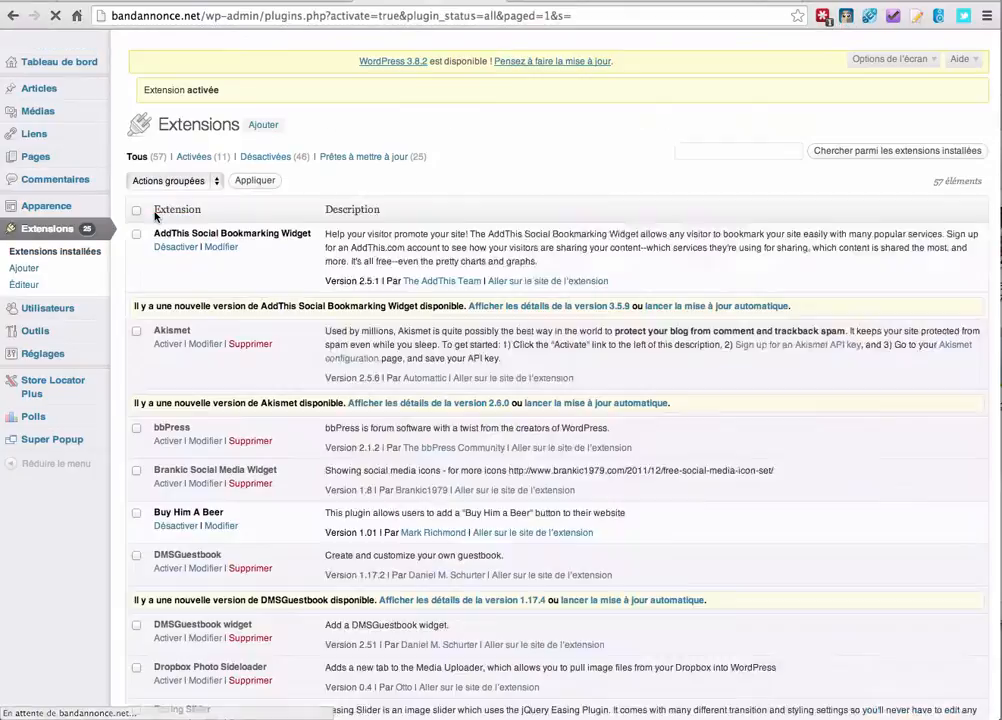
mouse_move(57, 364)
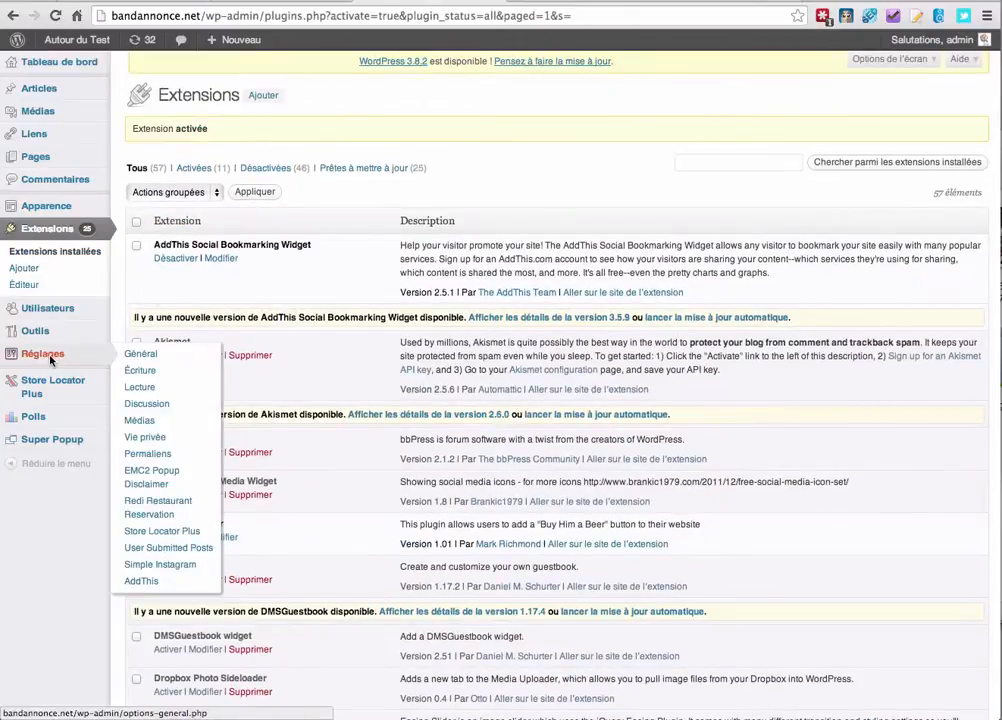
click(156, 481)
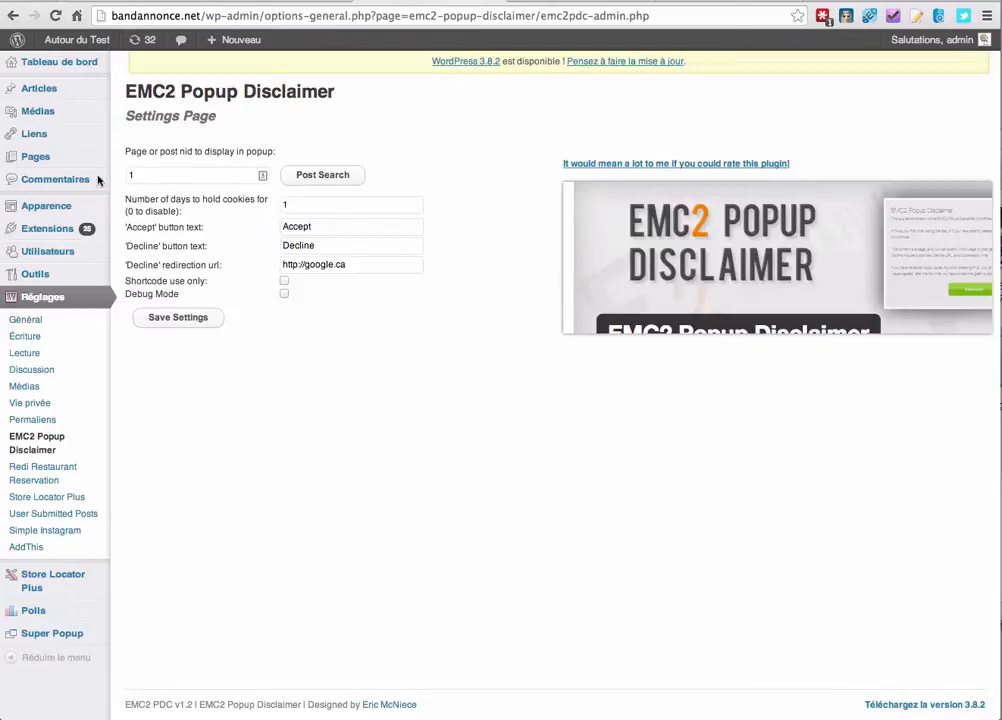
Open the Contributeur page for editing and review its title and age-warning text
mouse_move(60, 158)
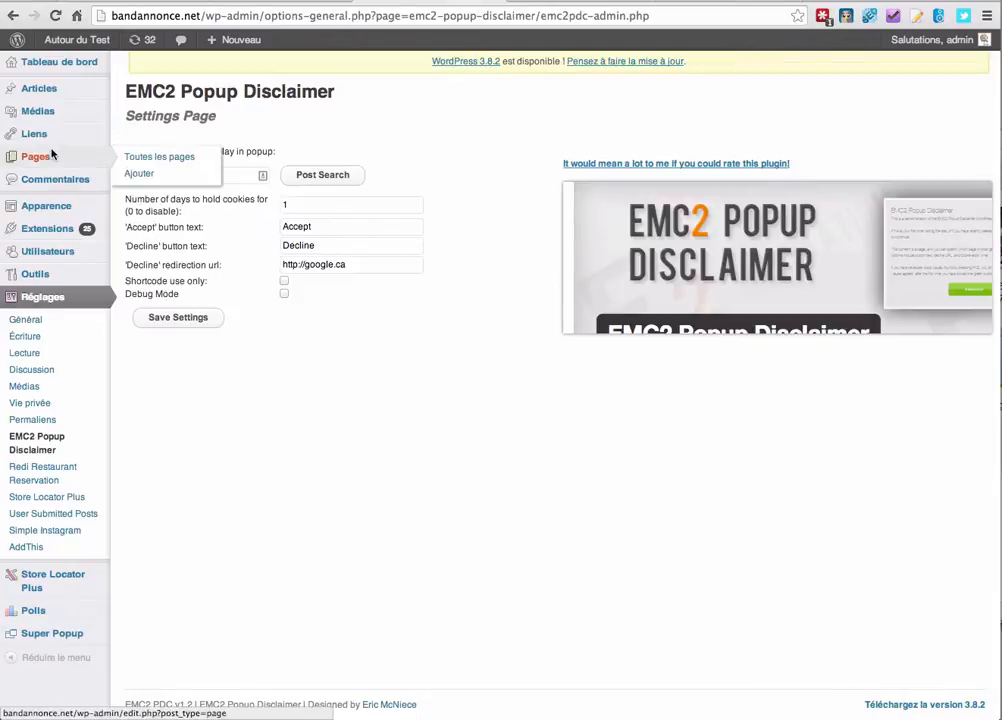
click(160, 157)
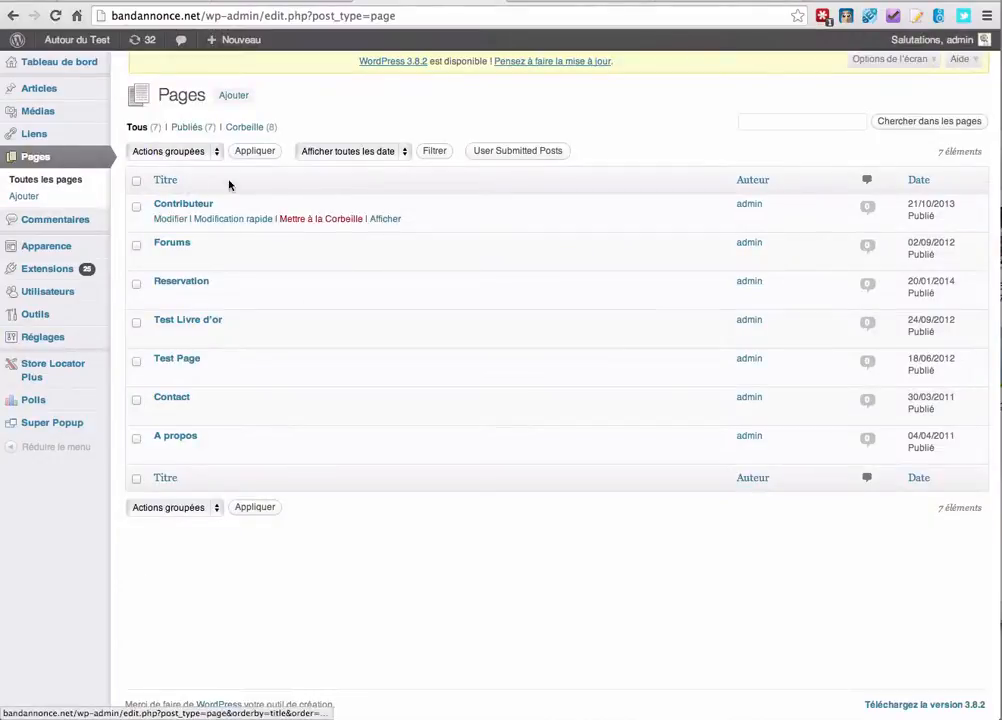
click(169, 221)
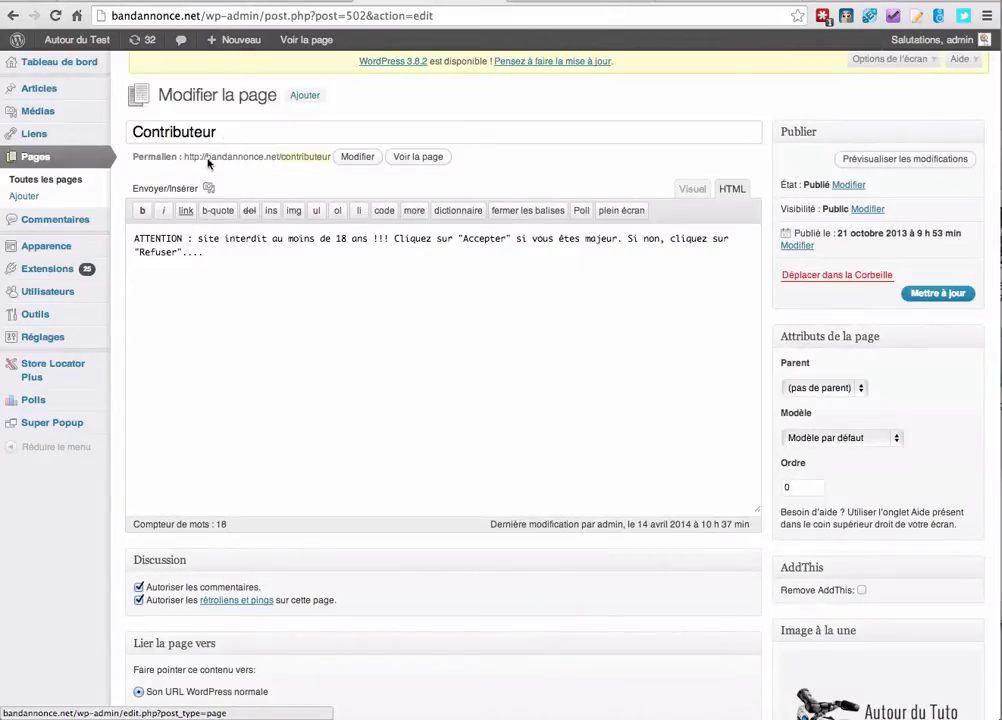
click(166, 131)
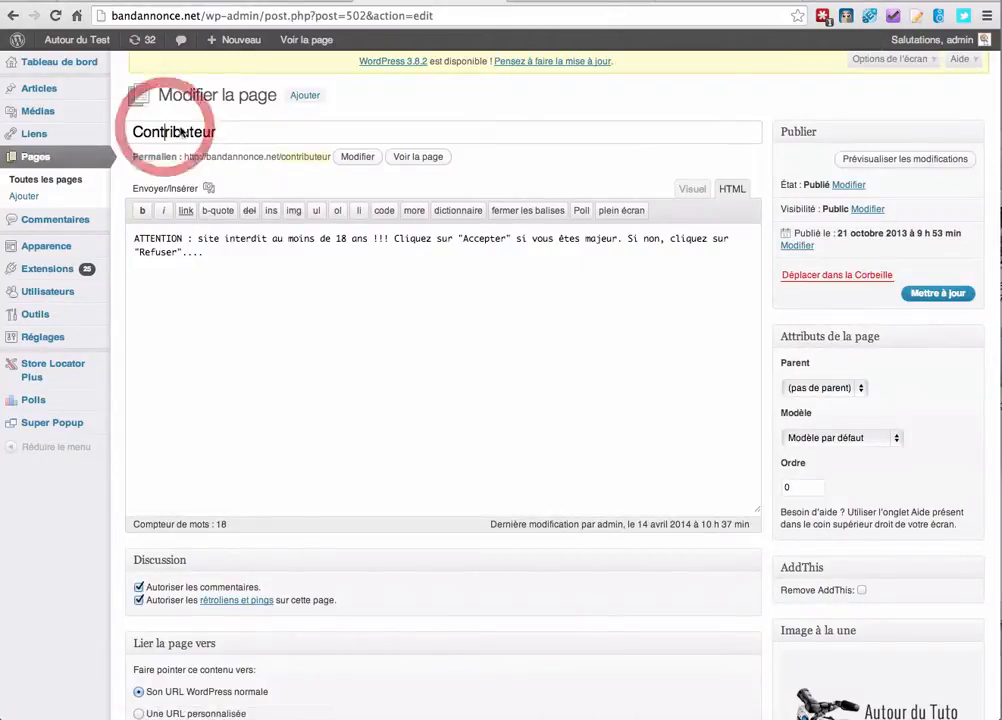
drag(238, 135, 104, 133)
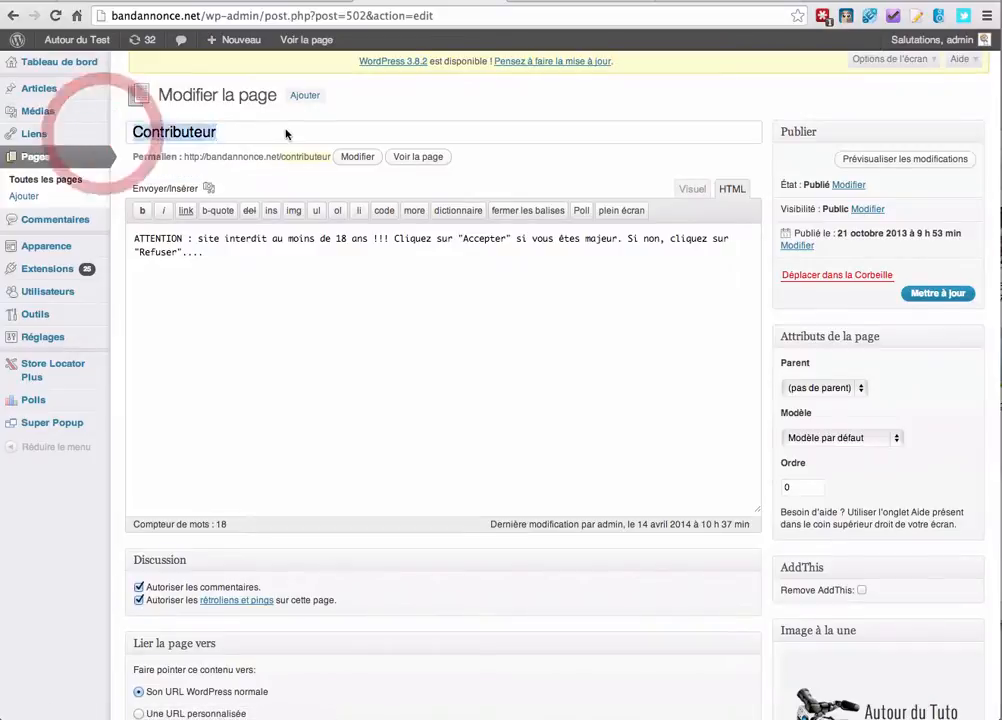
click(285, 133)
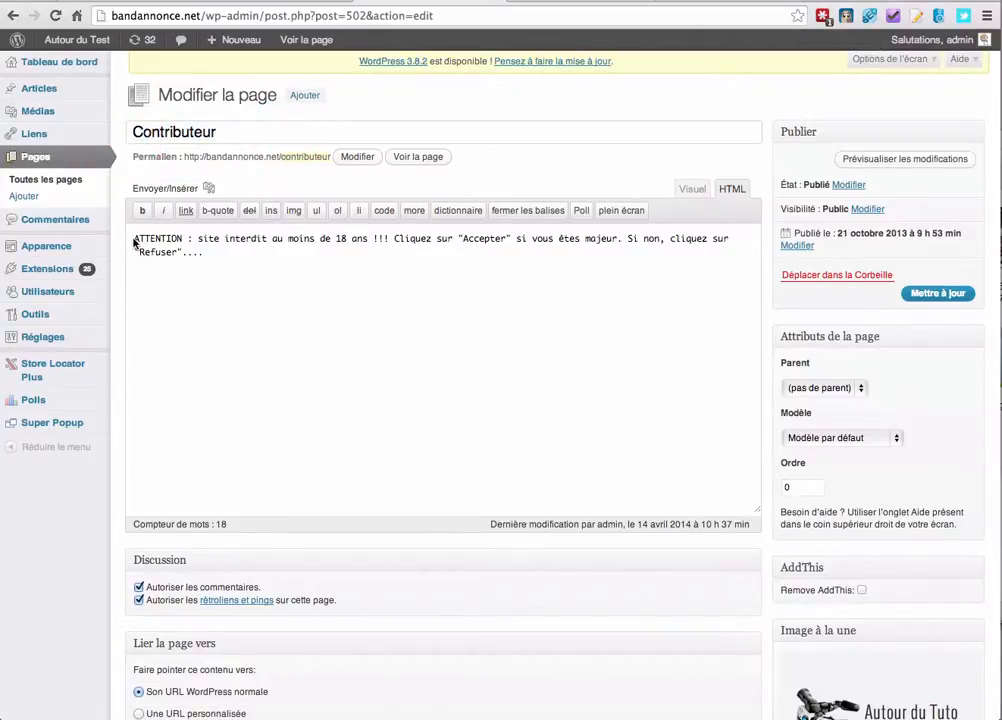
drag(134, 243, 286, 275)
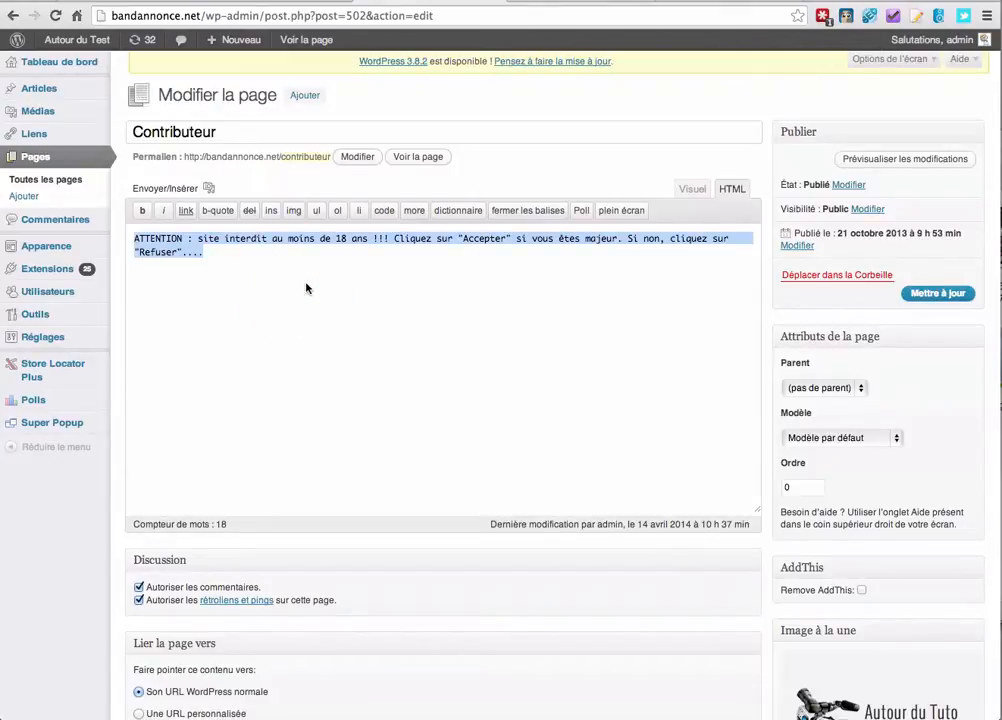
click(222, 268)
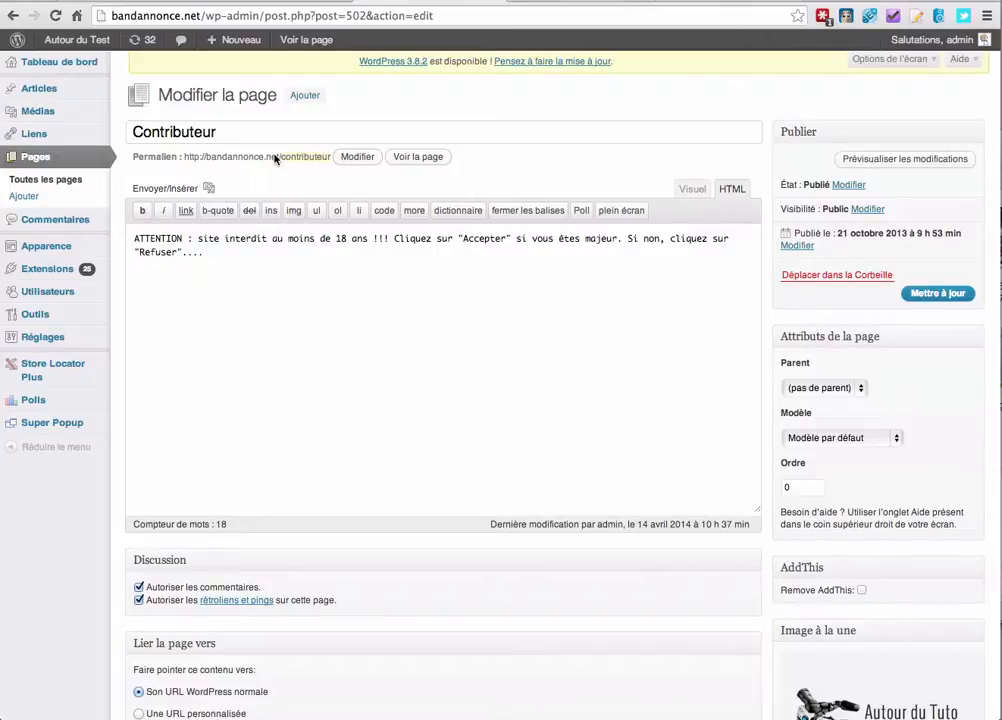
Set the popup's page ID to 502, taken from the Contributeur page's edit address, and the cookie duration to 0 days
double_click(353, 14)
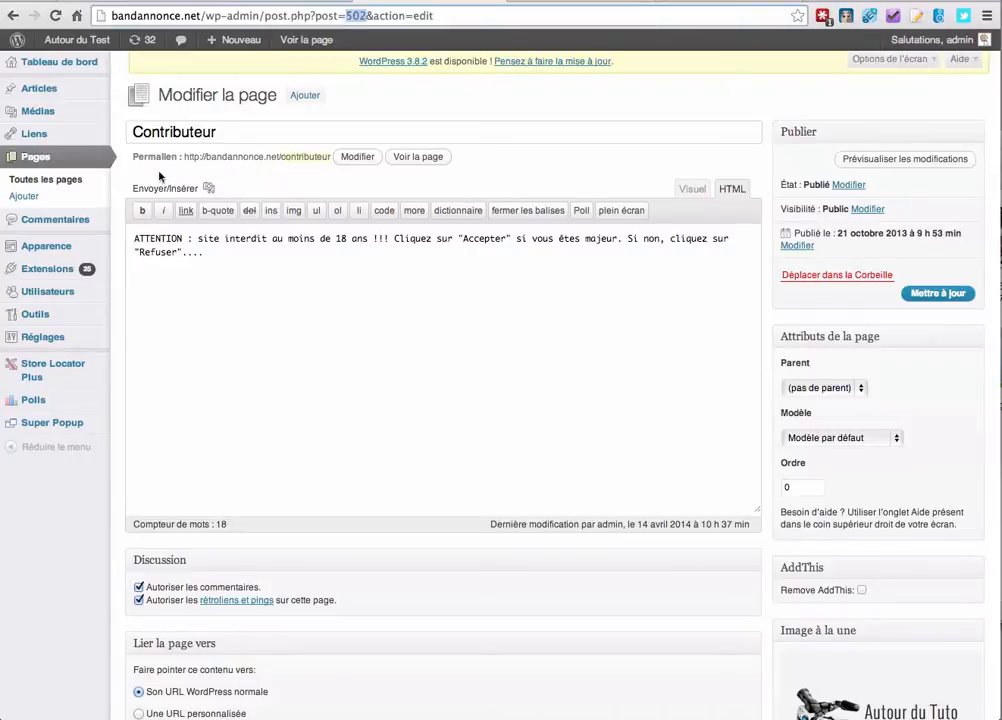
mouse_move(60, 339)
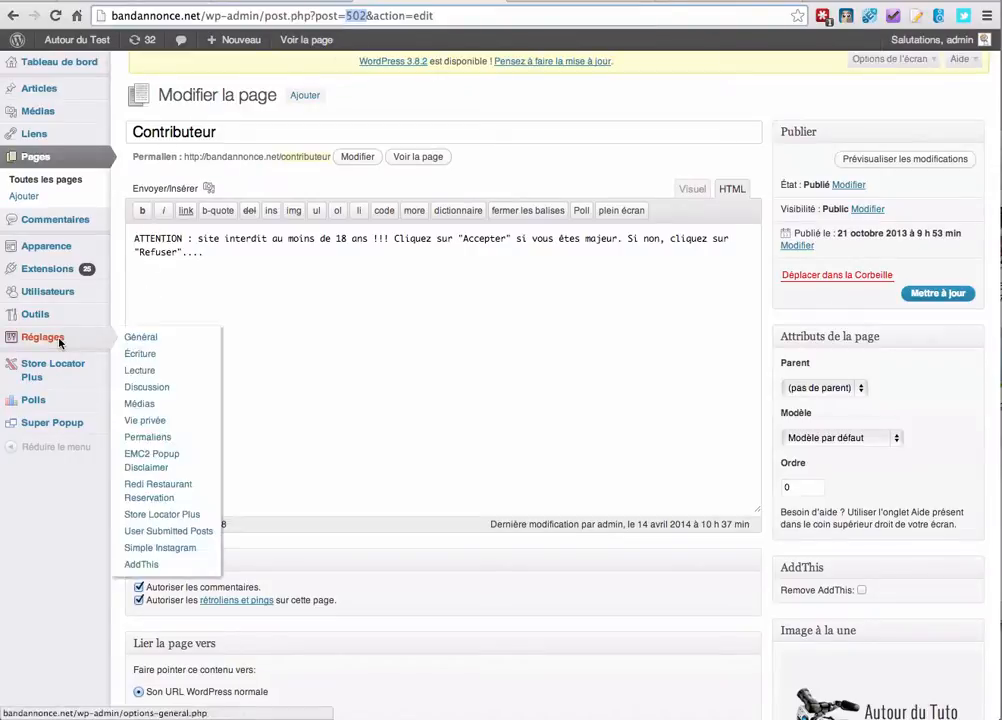
click(160, 463)
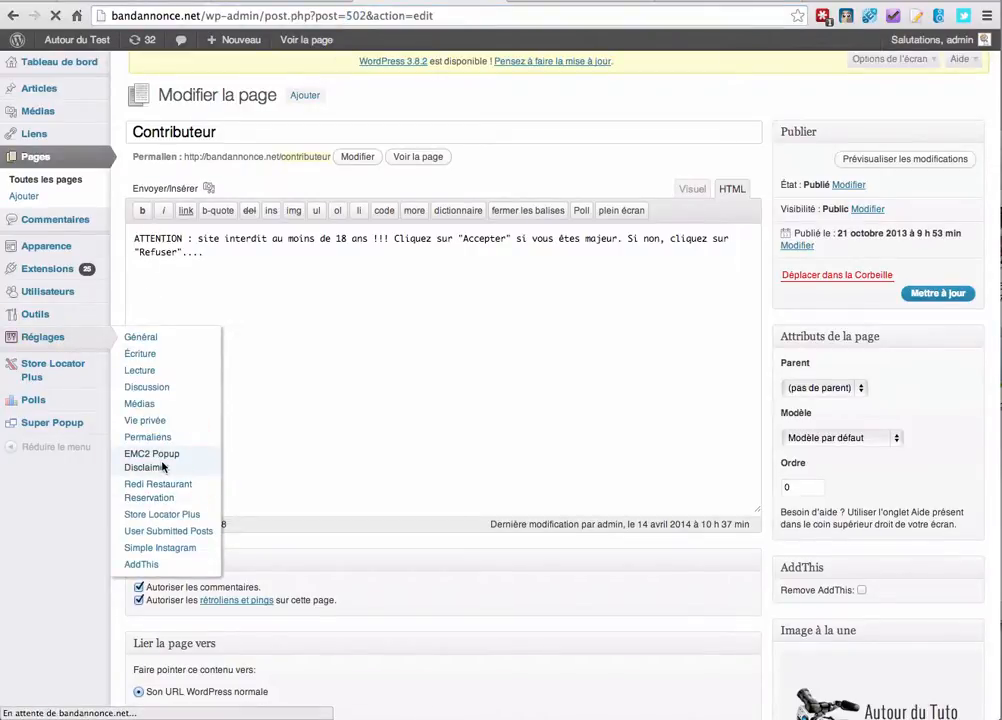
click(146, 181)
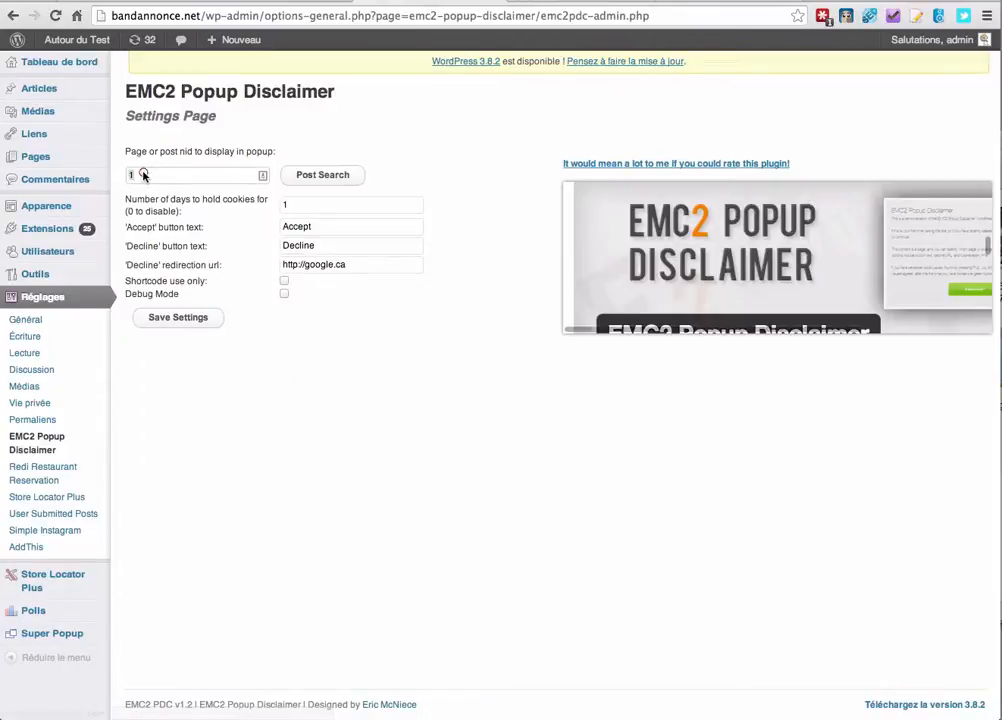
key(BackSpace)
text(502)
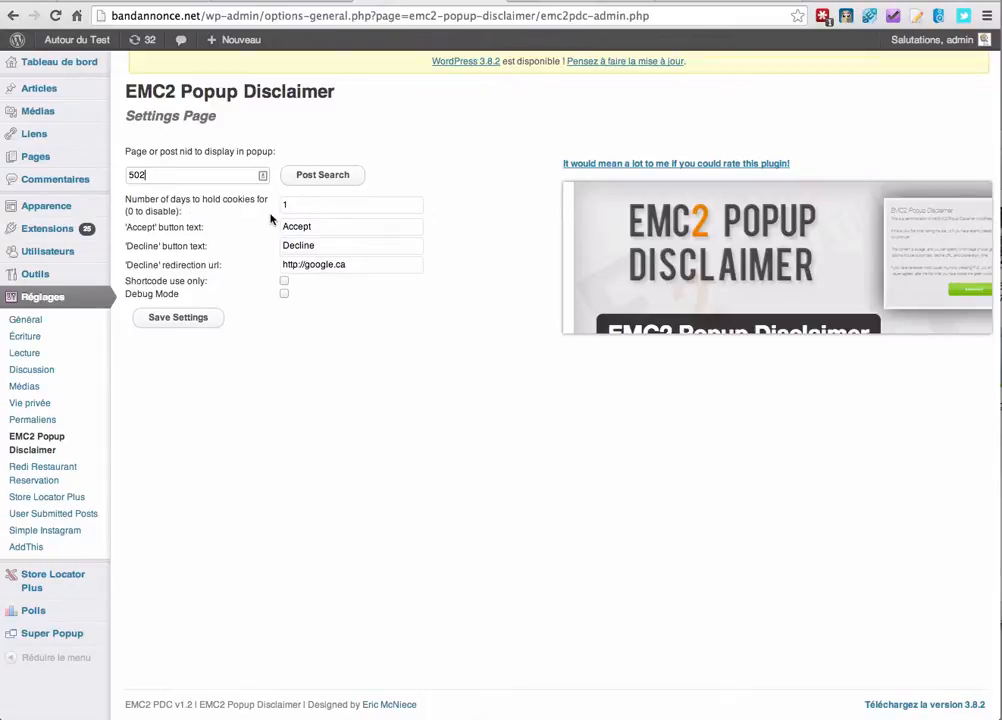
click(262, 204)
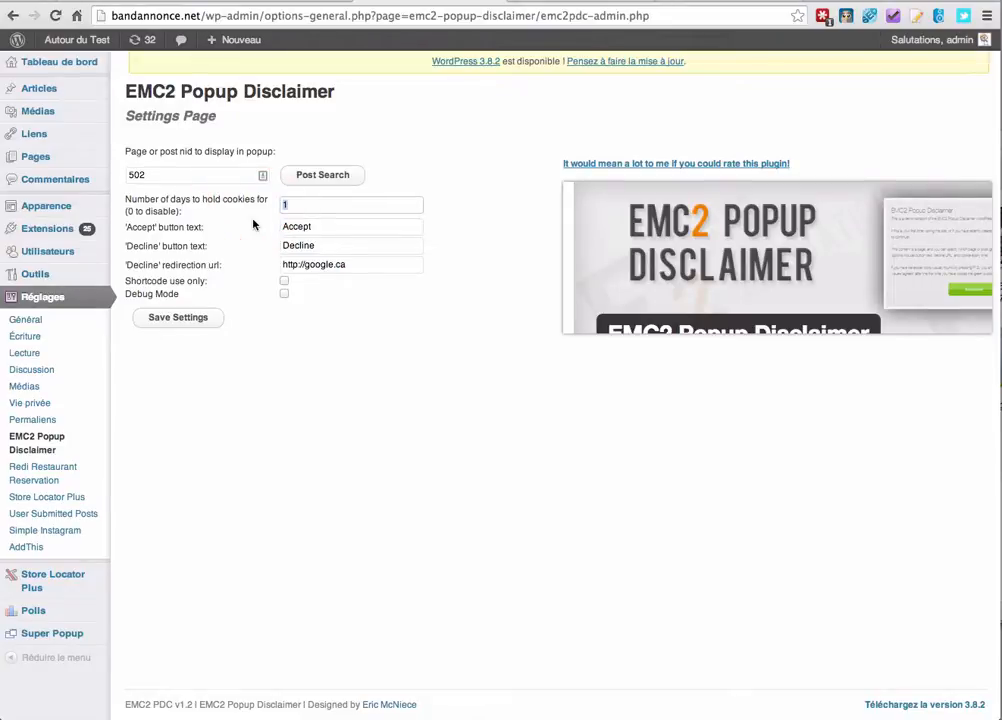
text(0)
Set the popup's accept button text to "Accepter" and its decline button text to "Refuser", and save the settings
click(322, 229)
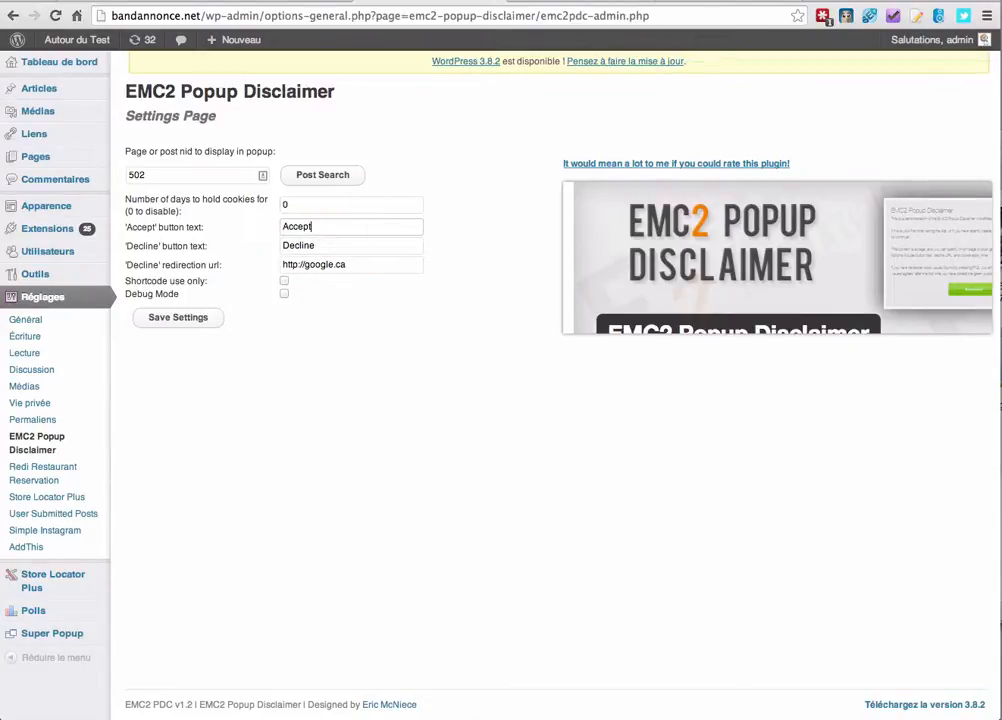
text(er)
click(289, 247)
double_click(289, 247)
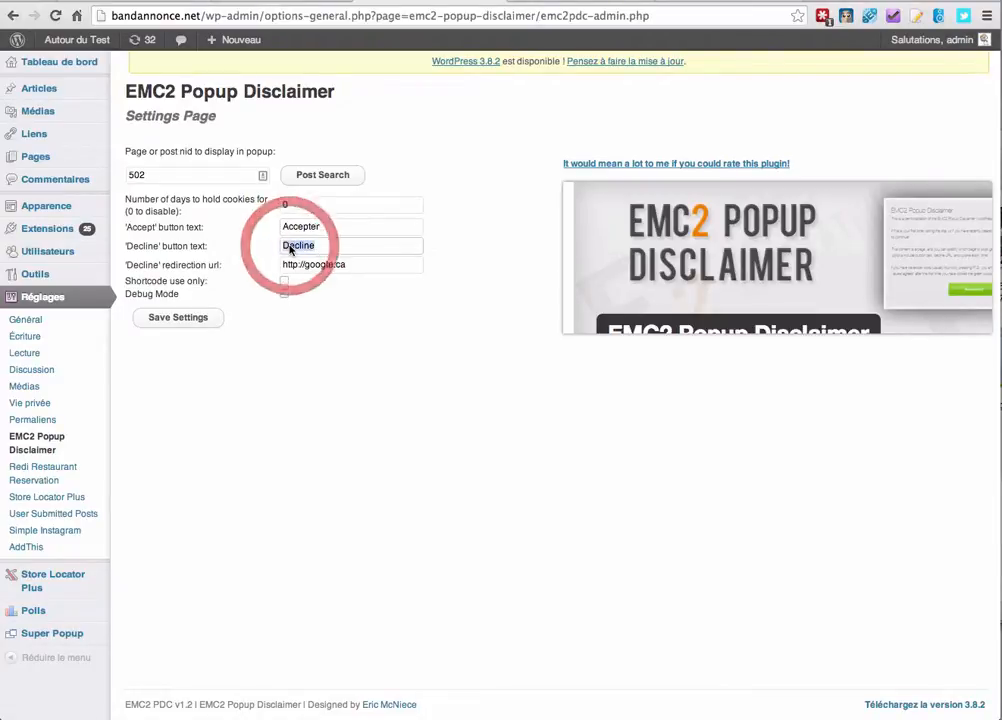
text(Refusee)
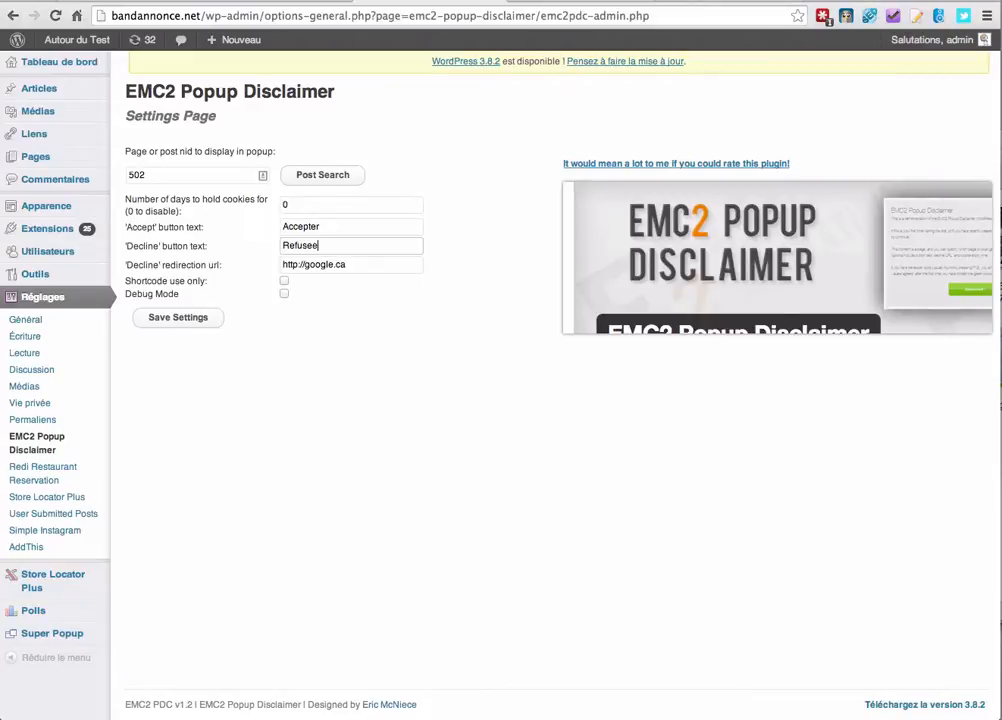
key(BackSpace)
text(r)
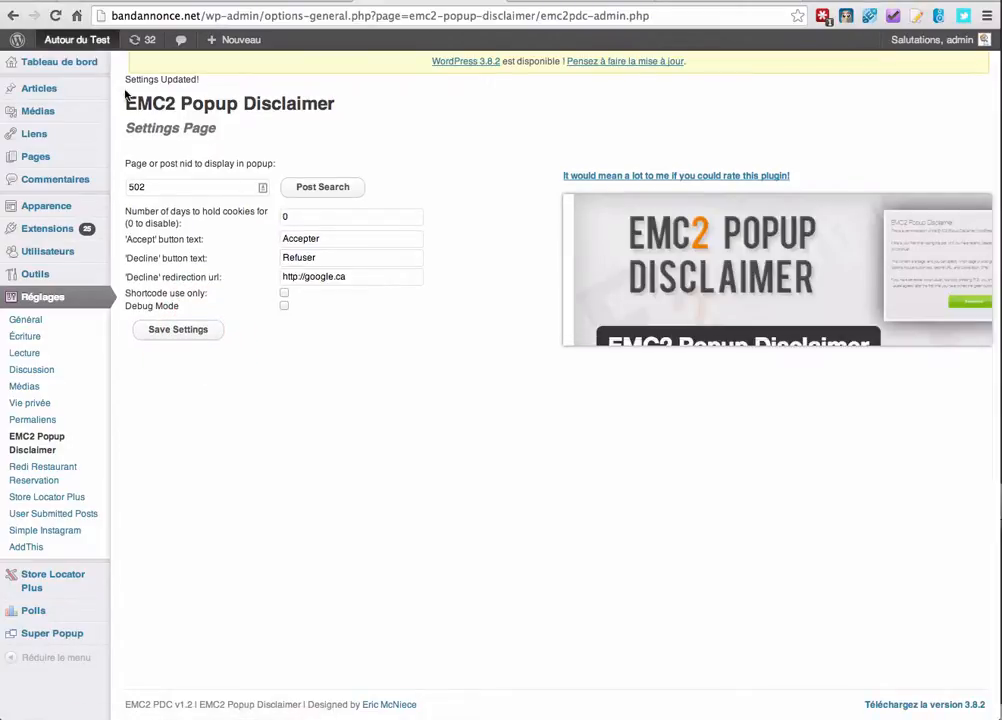
View the site's home page to test the disclaimer, accepting it and closing the Facebook popup behind it
click(92, 41)
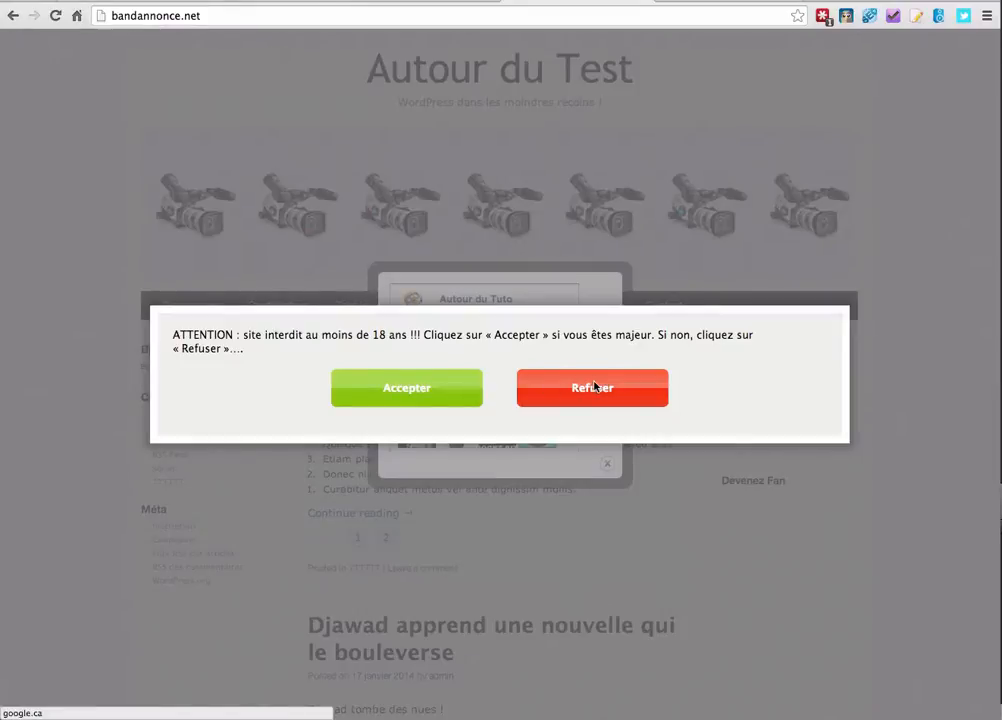
click(436, 378)
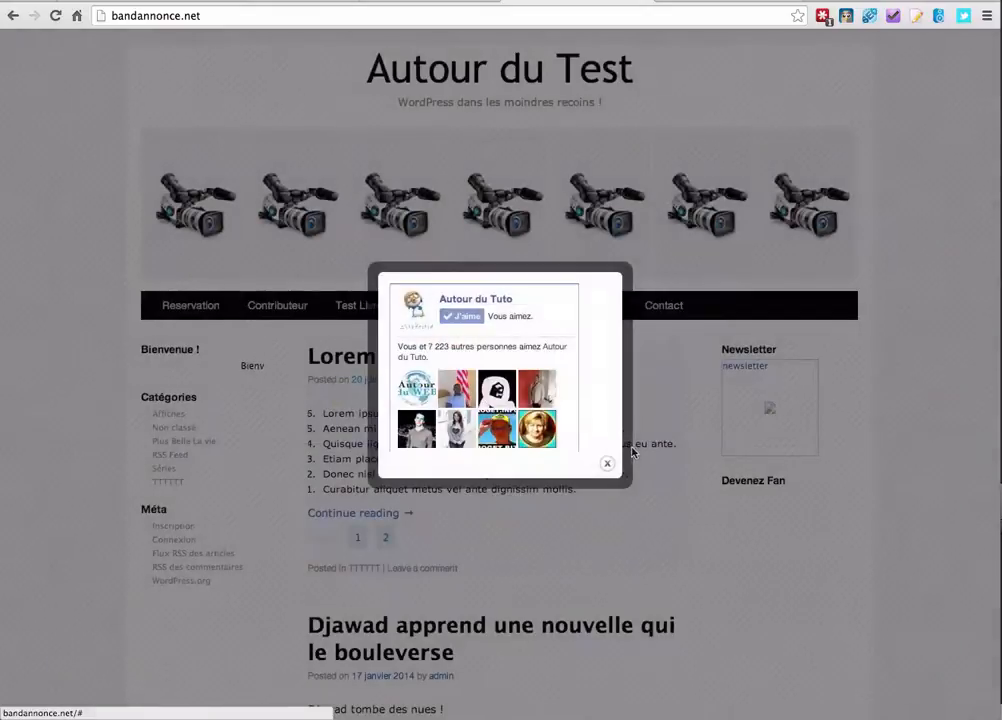
click(606, 464)
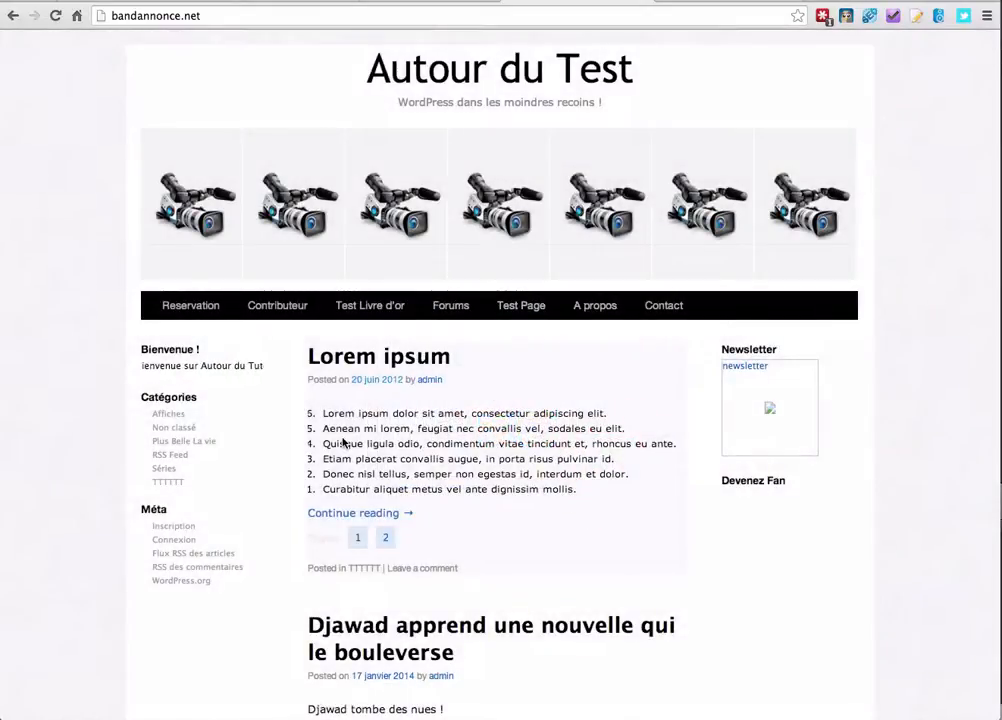